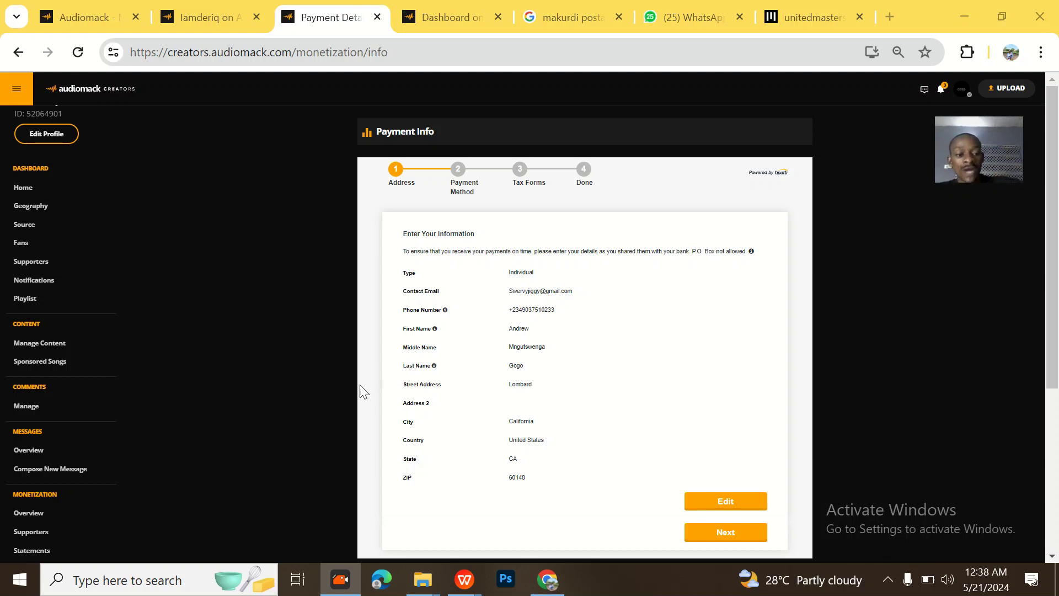
Step: Open the monetization payments page and examine the withdrawal amount and status in the payment history at 80% zoom
{"action": "scroll", "coordinate": [55, 493], "scroll_direction": "down", "scroll_amount": 3}
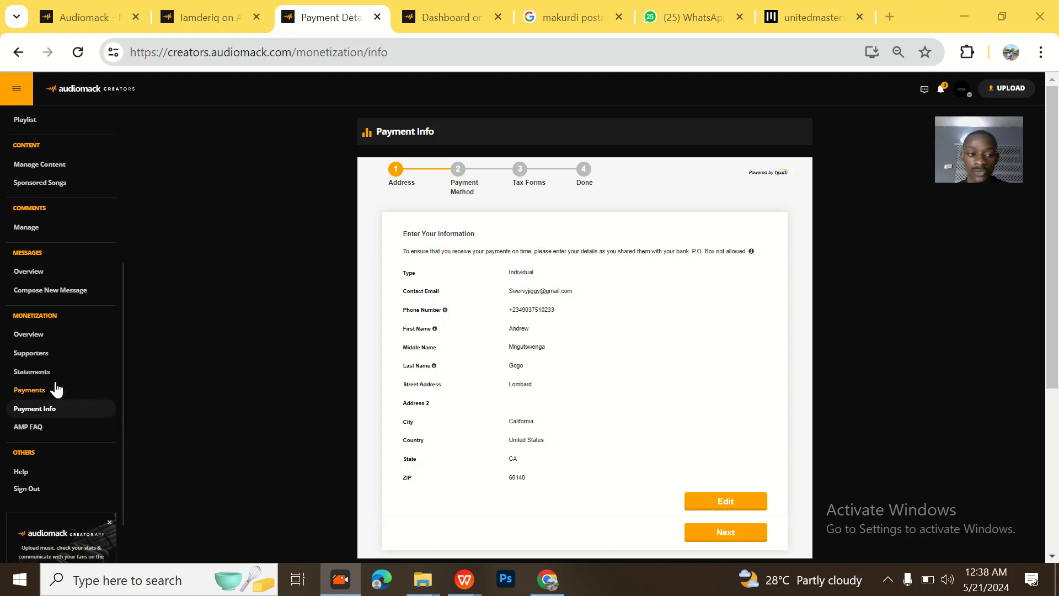
{"action": "left_click", "coordinate": [34, 391]}
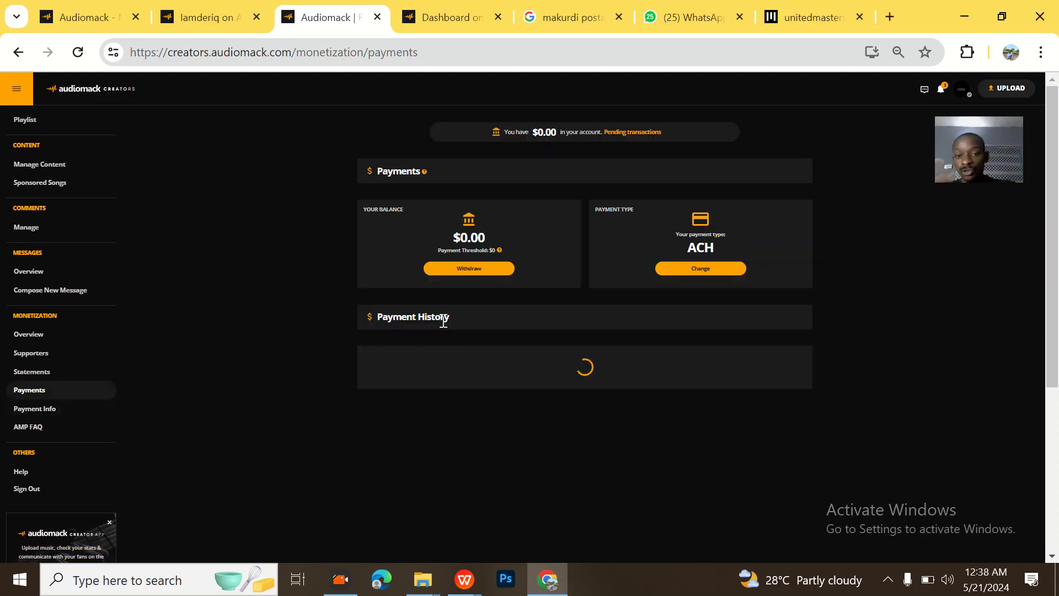
{"action": "scroll", "coordinate": [441, 320], "scroll_direction": "down", "scroll_amount": 1}
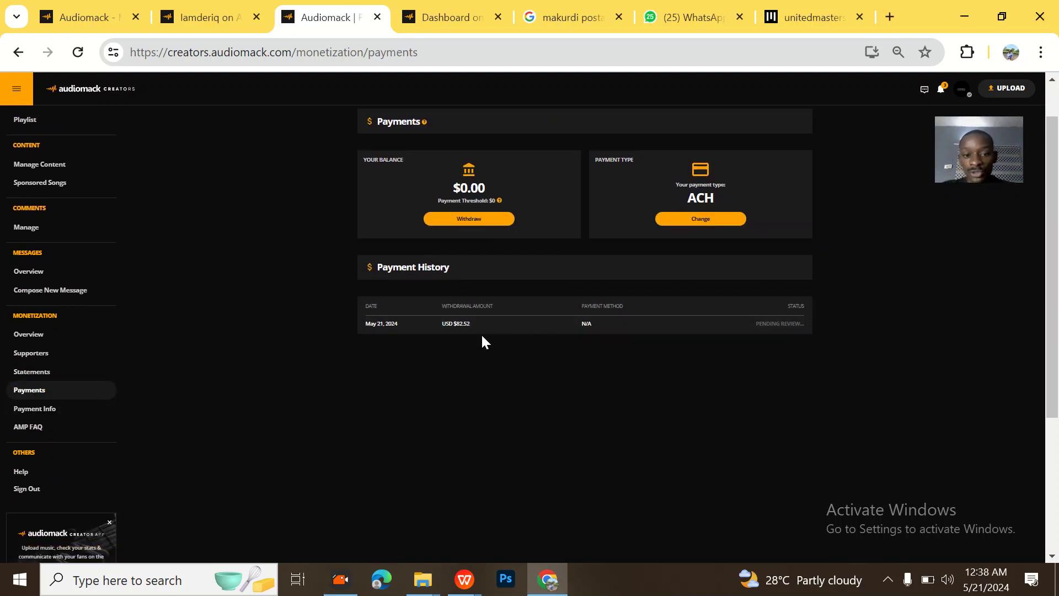
{"action": "key", "text": "ctrl+plus"}
{"action": "key", "text": "ctrl+plus"}
{"action": "scroll", "coordinate": [481, 333], "scroll_direction": "down", "scroll_amount": 3}
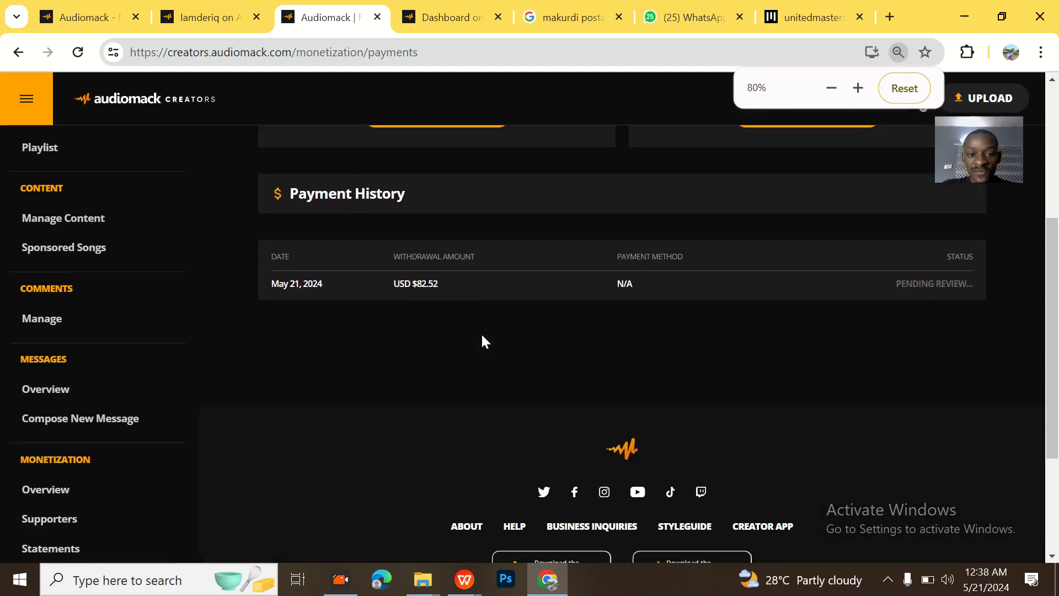
{"action": "left_click_drag", "start_coordinate": [445, 271], "coordinate": [393, 271]}
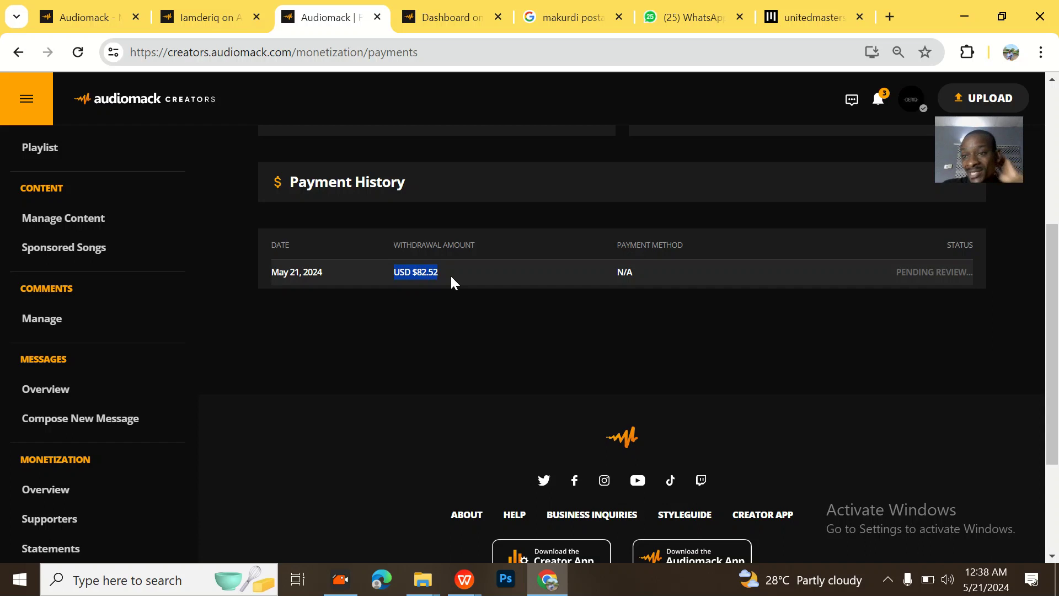
{"action": "left_click_drag", "start_coordinate": [893, 273], "coordinate": [974, 273]}
{"action": "left_click", "coordinate": [684, 351]}
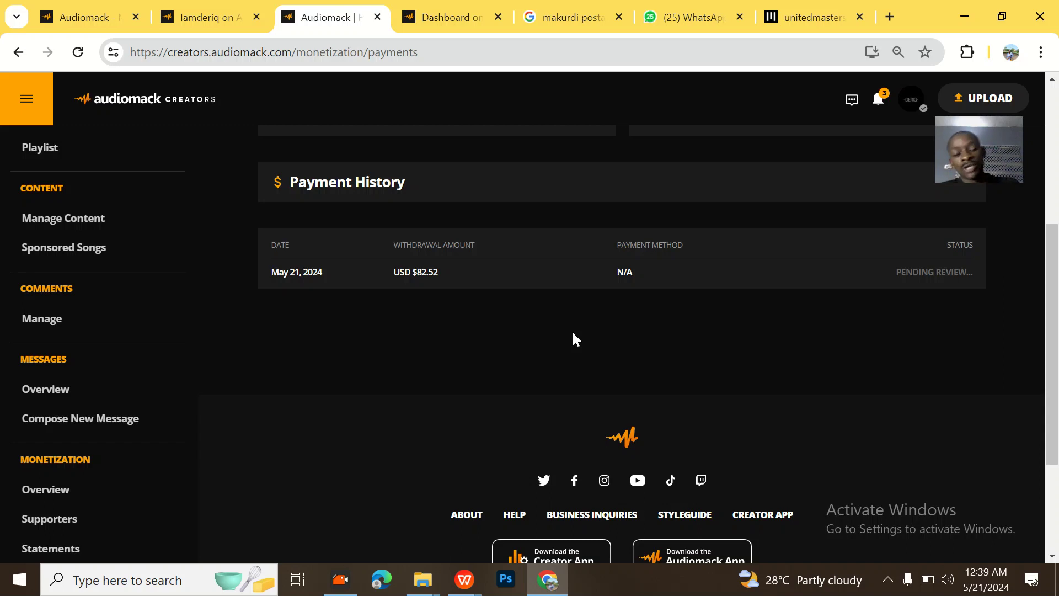
Step: Open the payment info page and review the contact and address details entered for the payee
{"action": "scroll", "coordinate": [160, 428], "scroll_direction": "down", "scroll_amount": 3}
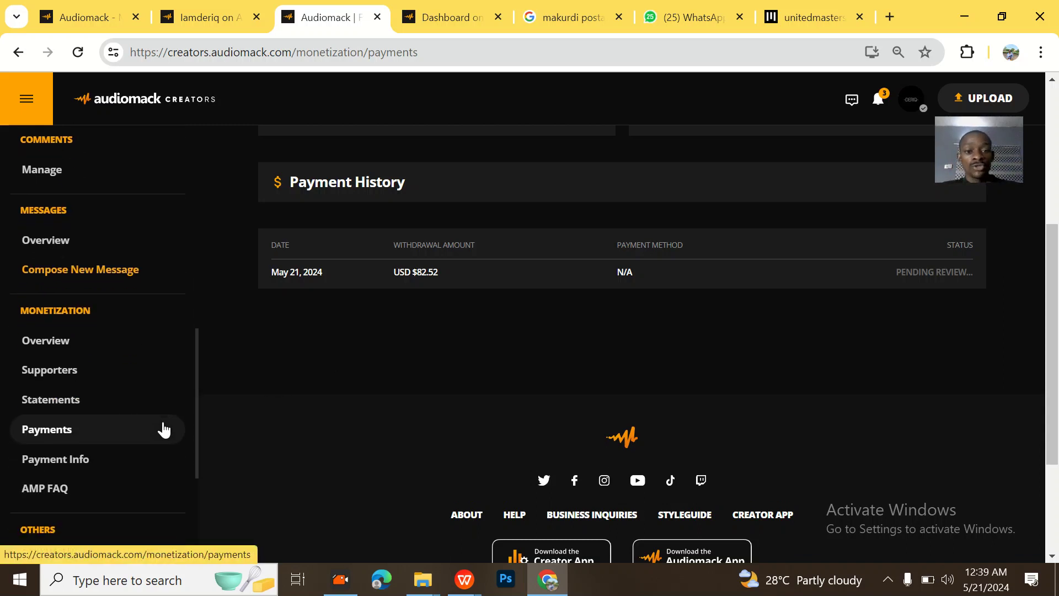
{"action": "left_click", "coordinate": [77, 460]}
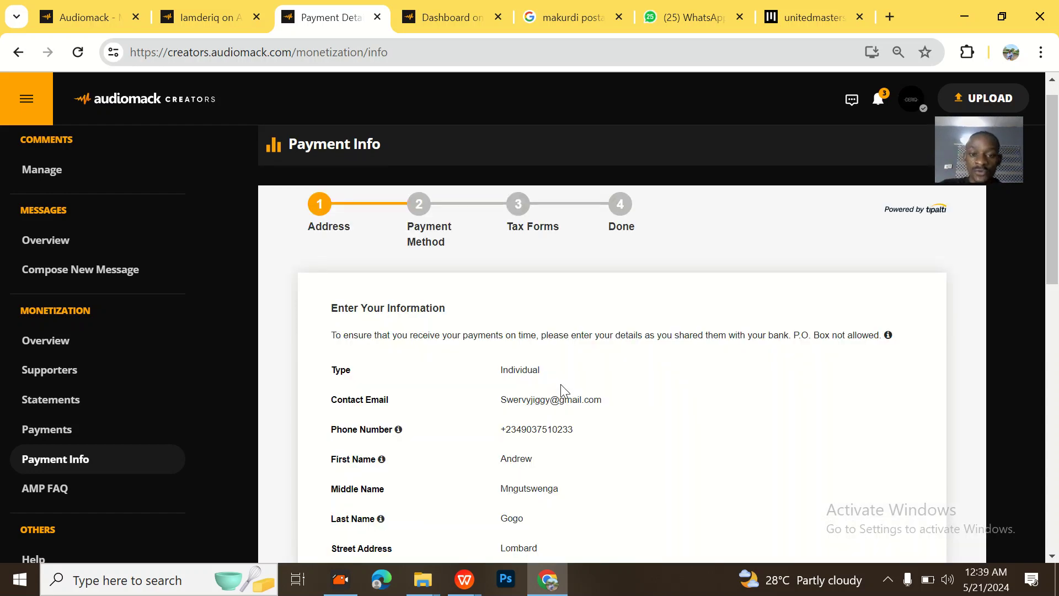
{"action": "scroll", "coordinate": [560, 384], "scroll_direction": "down", "scroll_amount": 1}
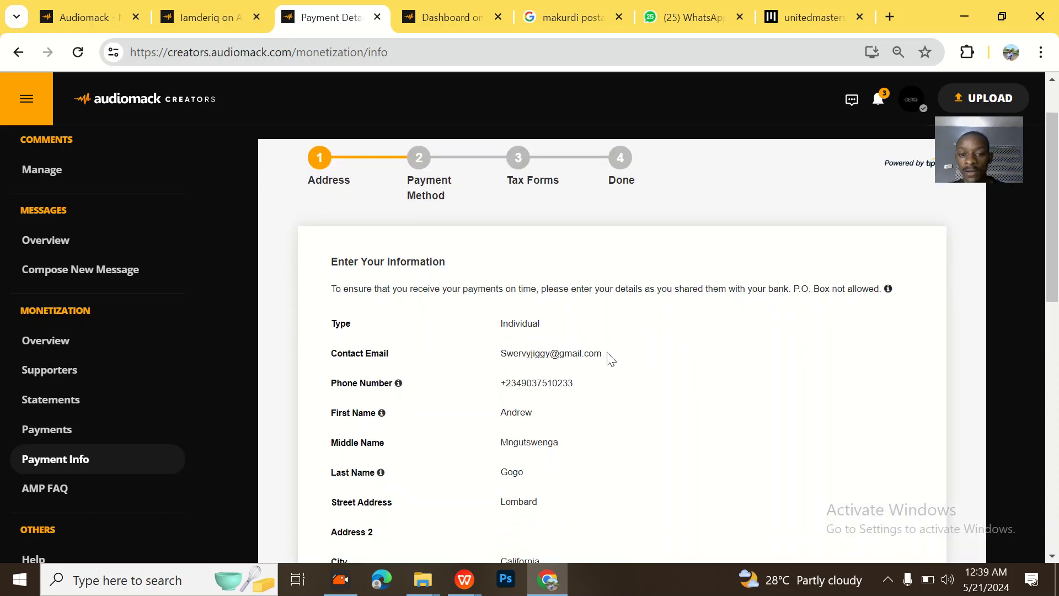
{"action": "left_click_drag", "start_coordinate": [609, 358], "coordinate": [487, 362]}
{"action": "scroll", "coordinate": [591, 397], "scroll_direction": "down", "scroll_amount": 1}
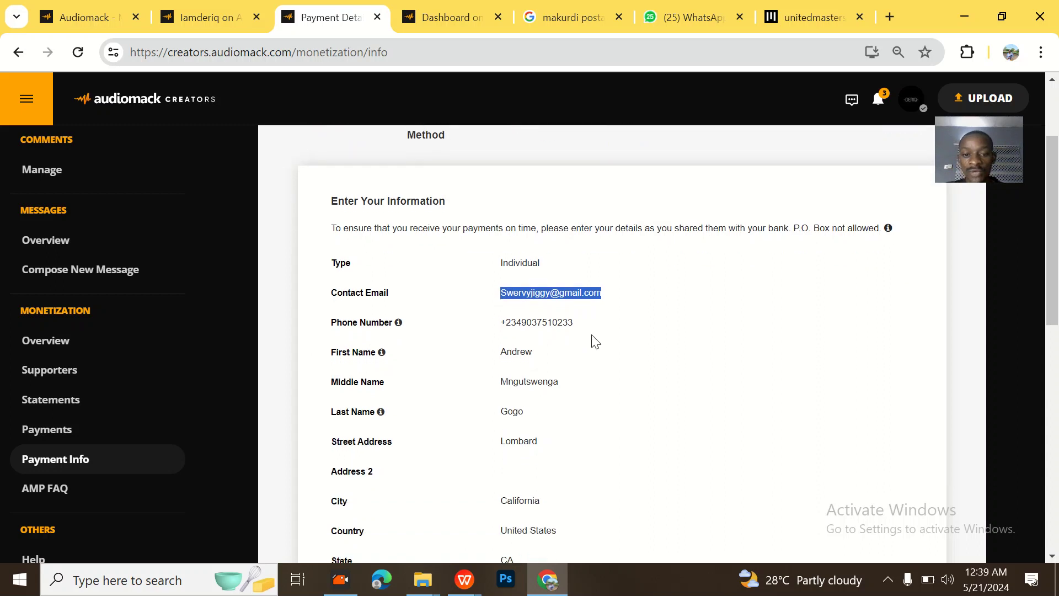
{"action": "scroll", "coordinate": [578, 325], "scroll_direction": "down", "scroll_amount": 1}
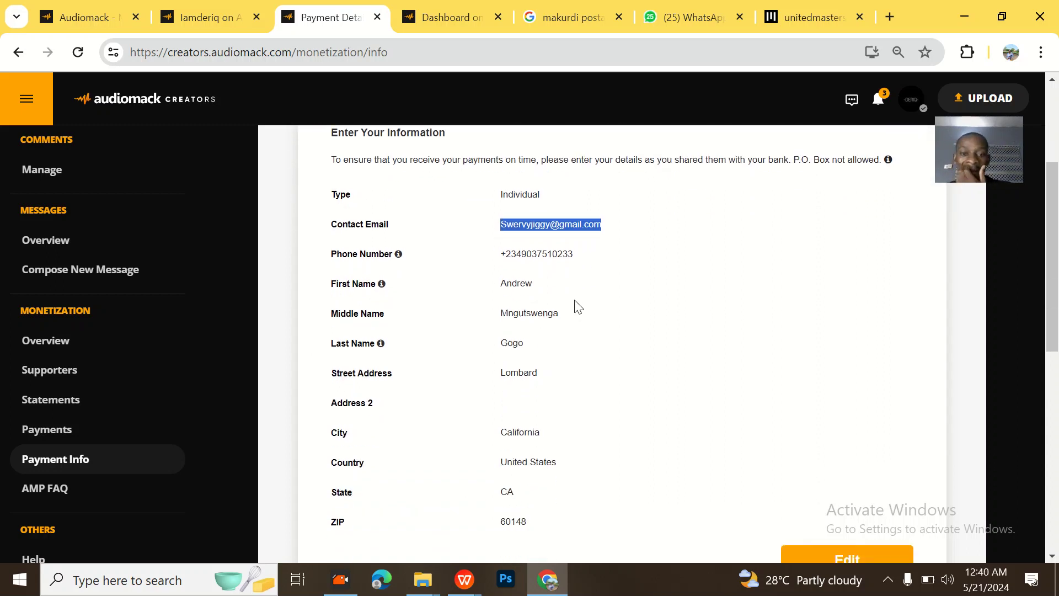
{"action": "scroll", "coordinate": [576, 306], "scroll_direction": "down", "scroll_amount": 1}
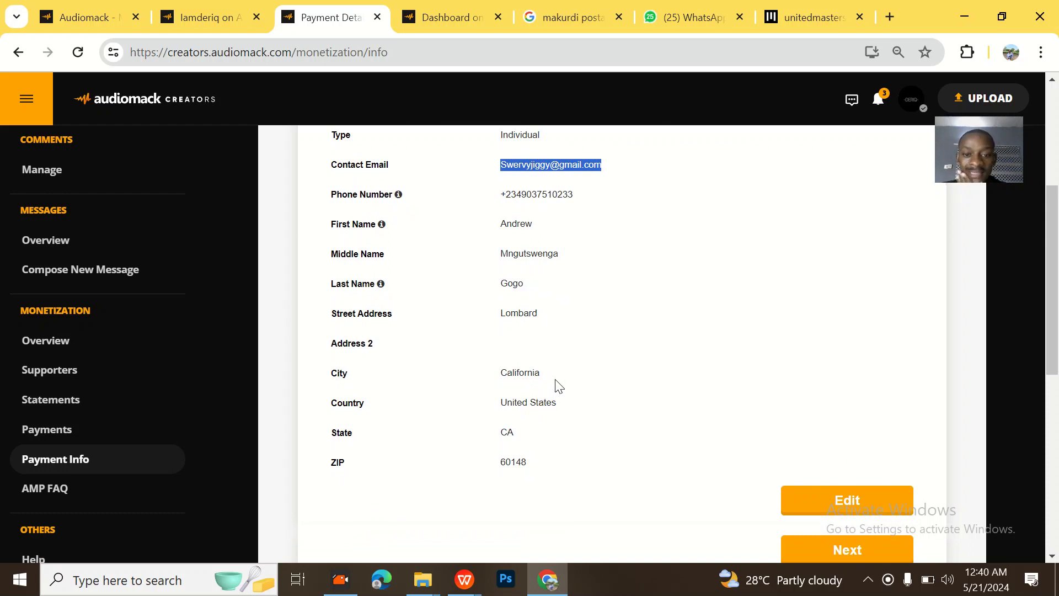
{"action": "scroll", "coordinate": [773, 463], "scroll_direction": "down", "scroll_amount": 2}
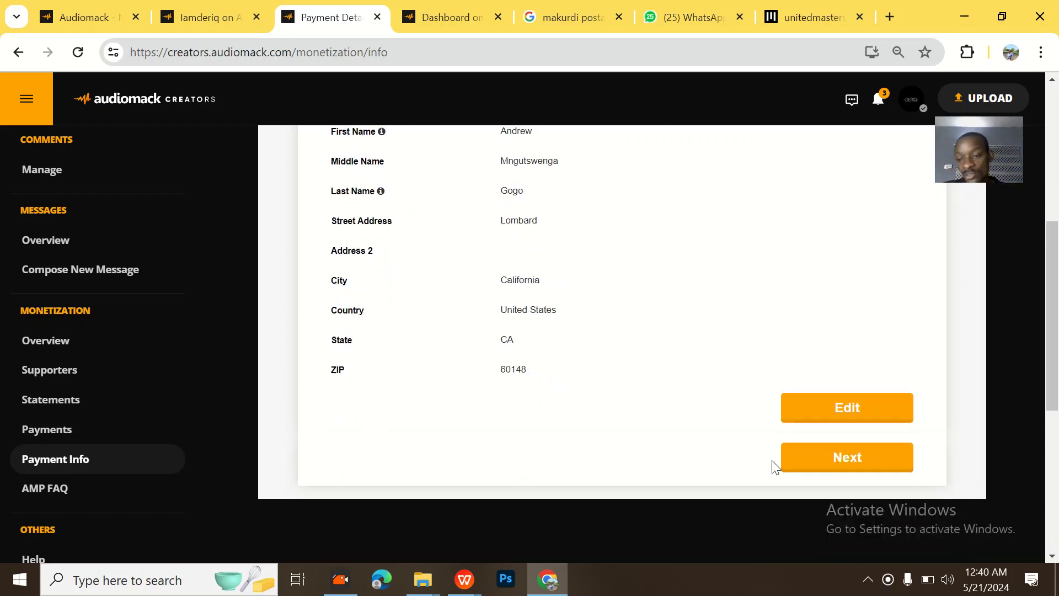
Step: Advance to the payment method details to check them, and return to the address step
{"action": "left_click", "coordinate": [839, 457]}
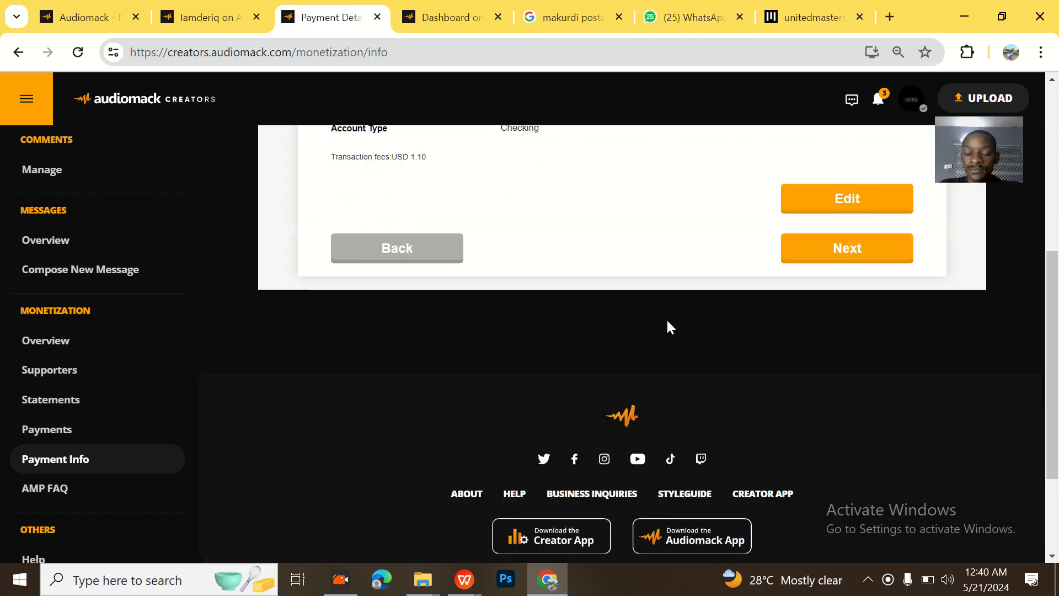
{"action": "scroll", "coordinate": [630, 303], "scroll_direction": "up", "scroll_amount": 1}
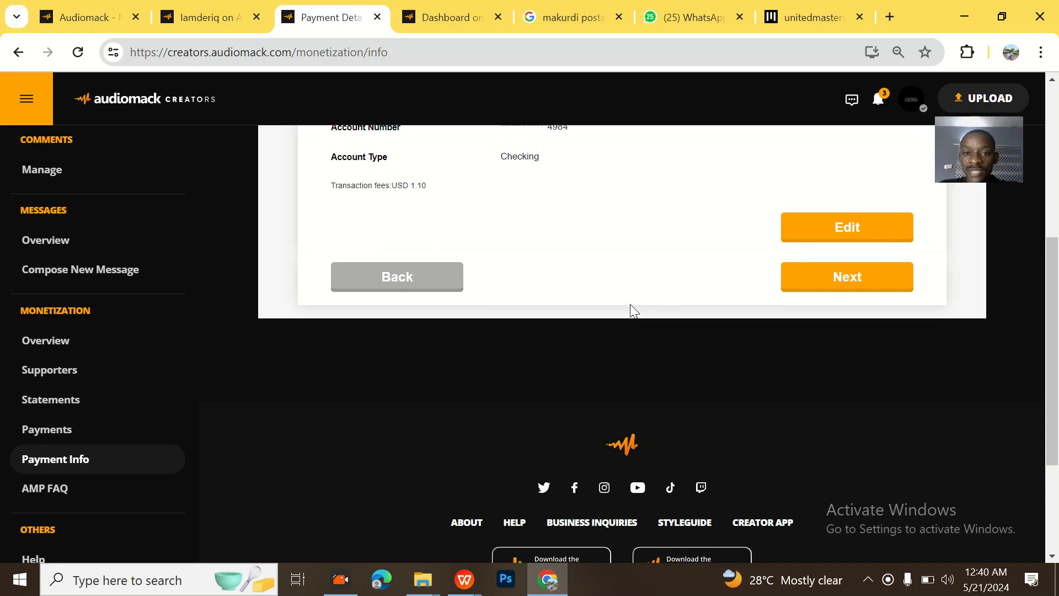
{"action": "scroll", "coordinate": [632, 307], "scroll_direction": "down", "scroll_amount": 1}
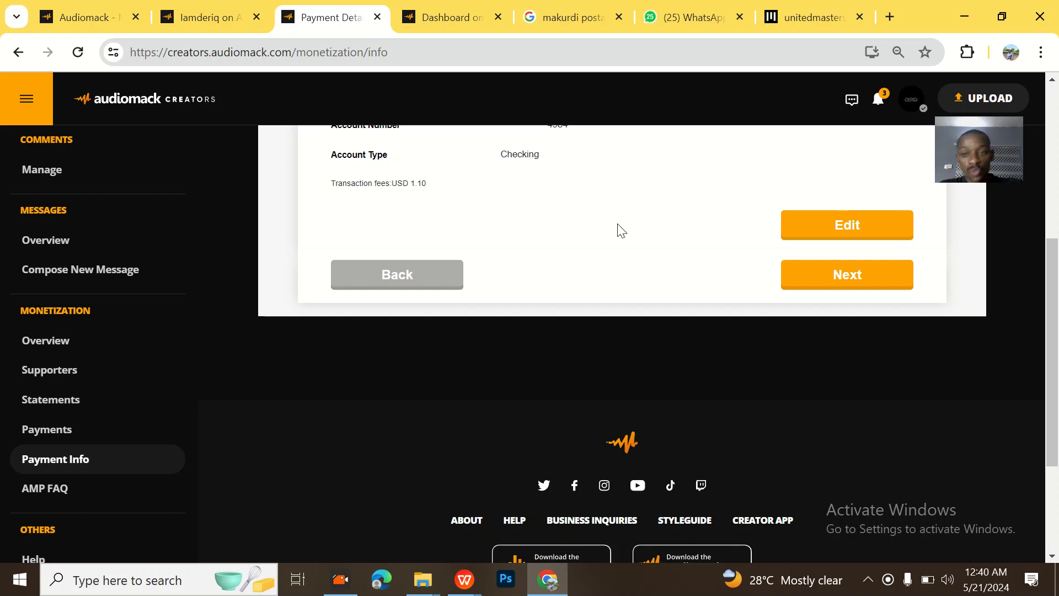
{"action": "left_click", "coordinate": [385, 280]}
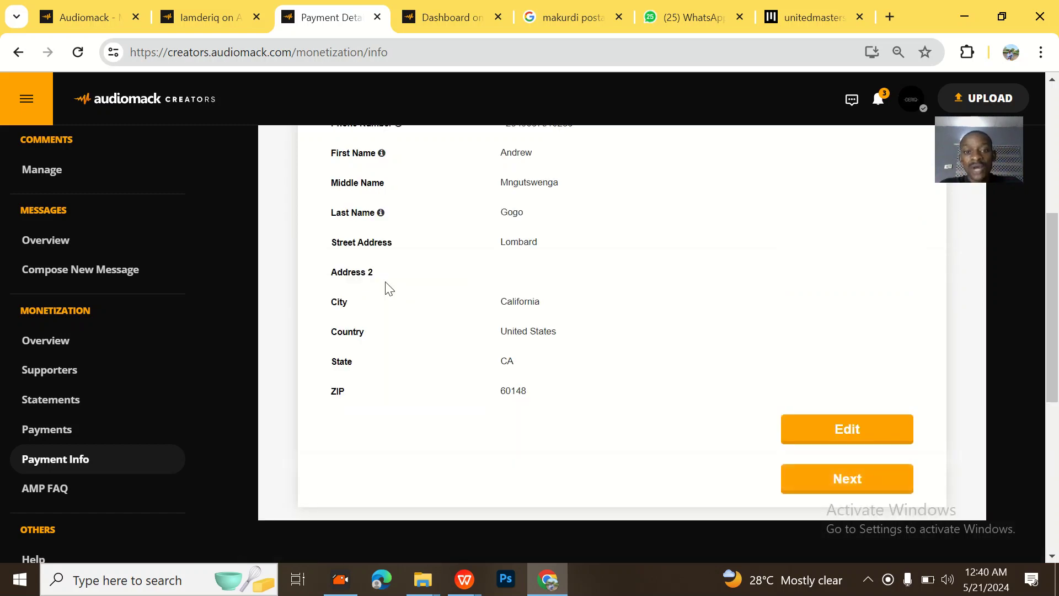
{"action": "scroll", "coordinate": [389, 286], "scroll_direction": "up", "scroll_amount": 5}
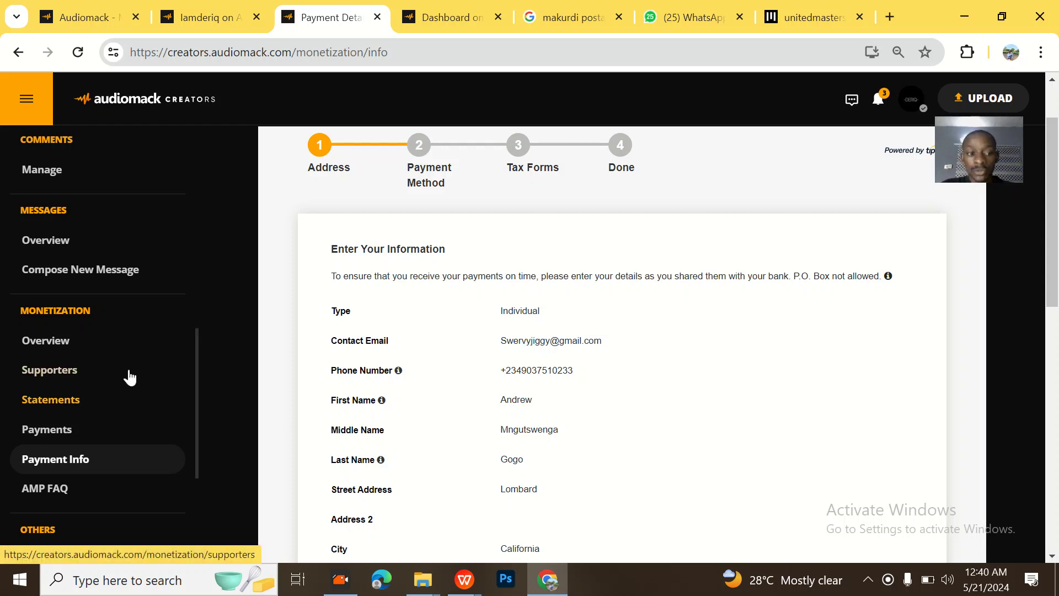
Step: Open the monetization overview and examine the account balance, pending transactions notice and daily revenue chart
{"action": "scroll", "coordinate": [127, 373], "scroll_direction": "down", "scroll_amount": 1}
{"action": "left_click", "coordinate": [51, 312]}
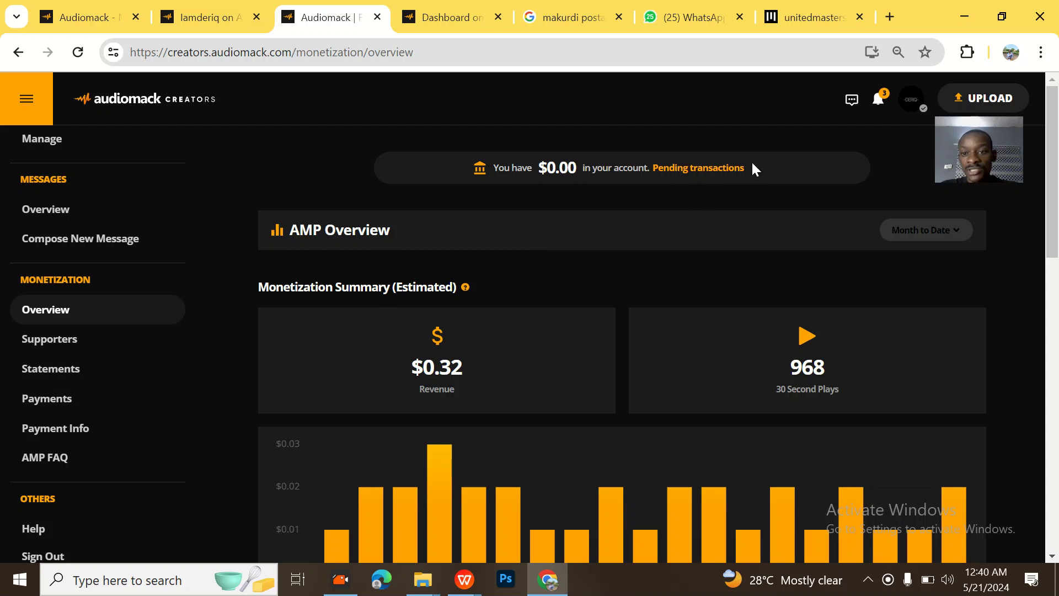
{"action": "left_click_drag", "start_coordinate": [752, 164], "coordinate": [652, 167]}
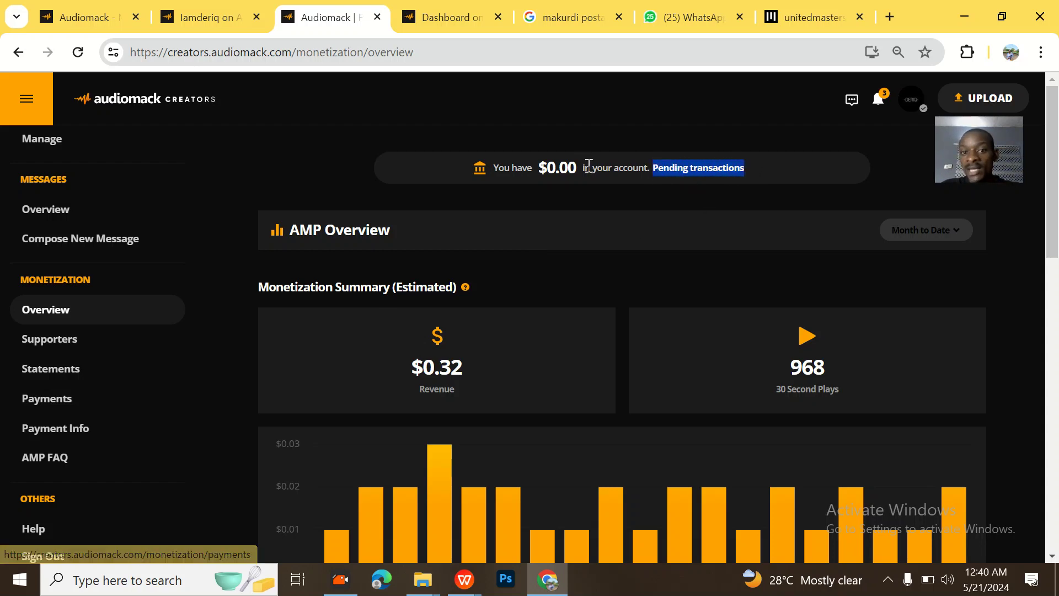
{"action": "left_click_drag", "start_coordinate": [577, 166], "coordinate": [529, 166]}
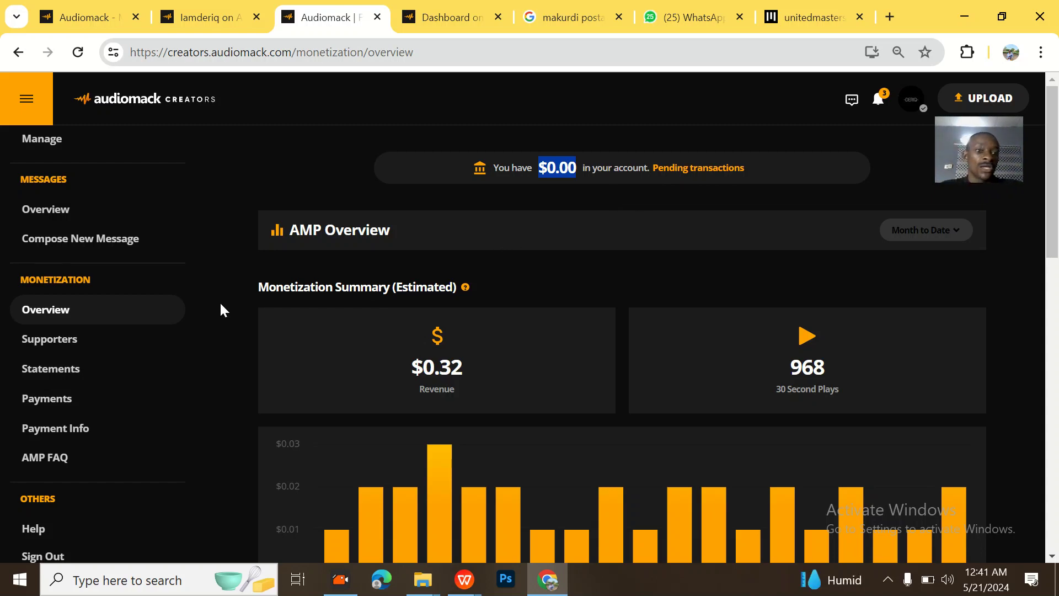
{"action": "scroll", "coordinate": [220, 301], "scroll_direction": "down", "scroll_amount": 3}
{"action": "scroll", "coordinate": [168, 351], "scroll_direction": "down", "scroll_amount": 3}
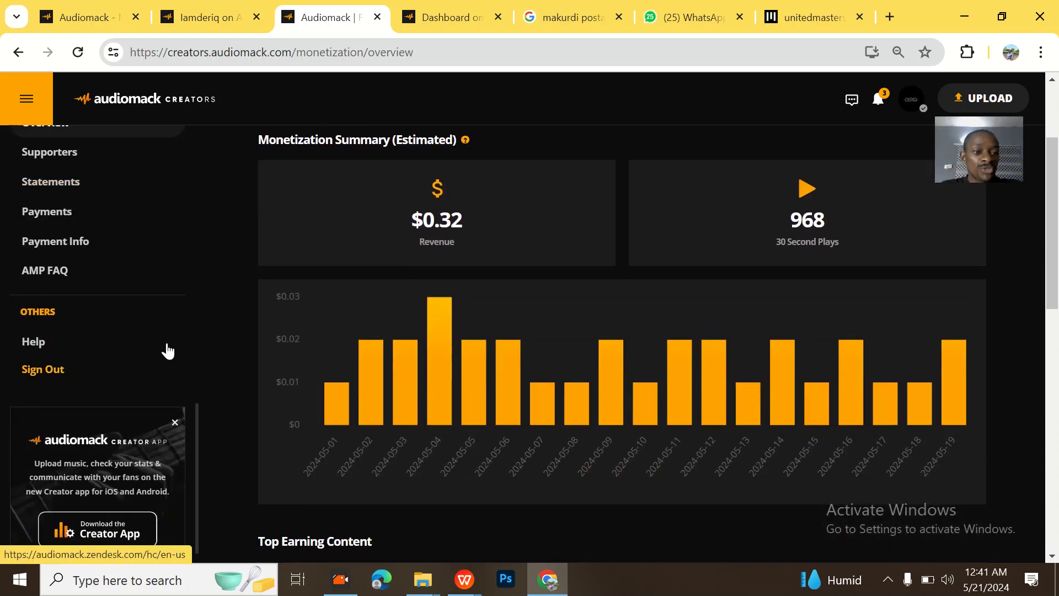
{"action": "scroll", "coordinate": [141, 348], "scroll_direction": "up", "scroll_amount": 2}
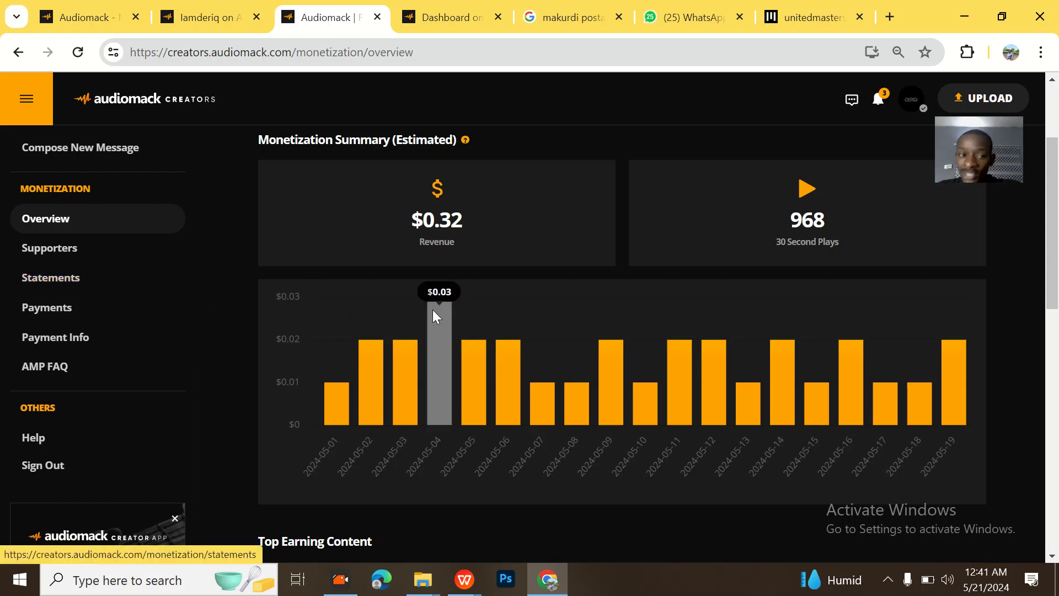
{"action": "scroll", "coordinate": [647, 236], "scroll_direction": "up", "scroll_amount": 3}
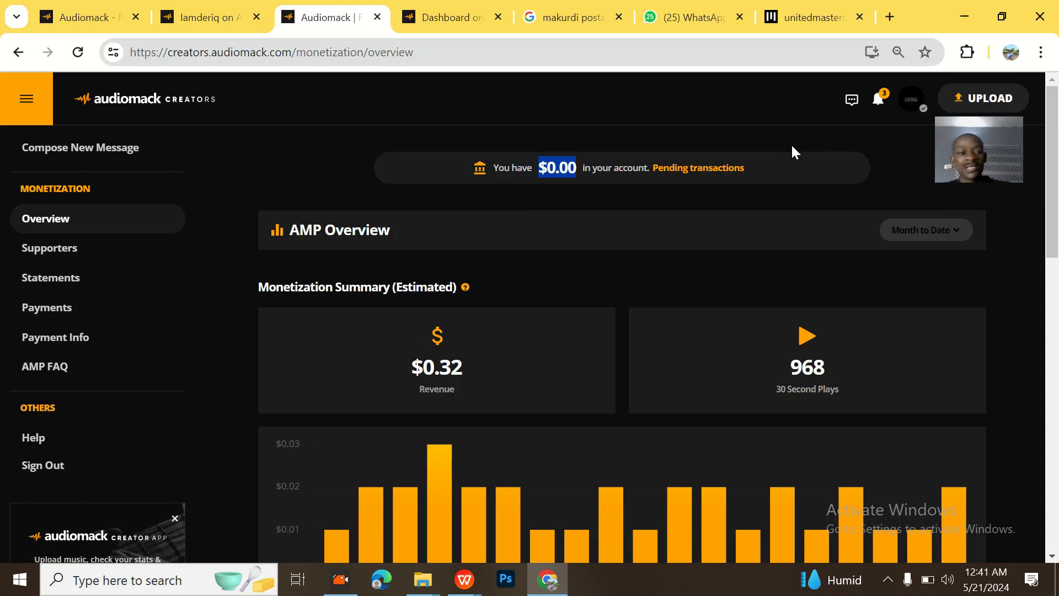
Step: Return to the payments page and check the date and amount of the withdrawal in the payment history
{"action": "left_click", "coordinate": [60, 320]}
{"action": "scroll", "coordinate": [570, 334], "scroll_direction": "down", "scroll_amount": 3}
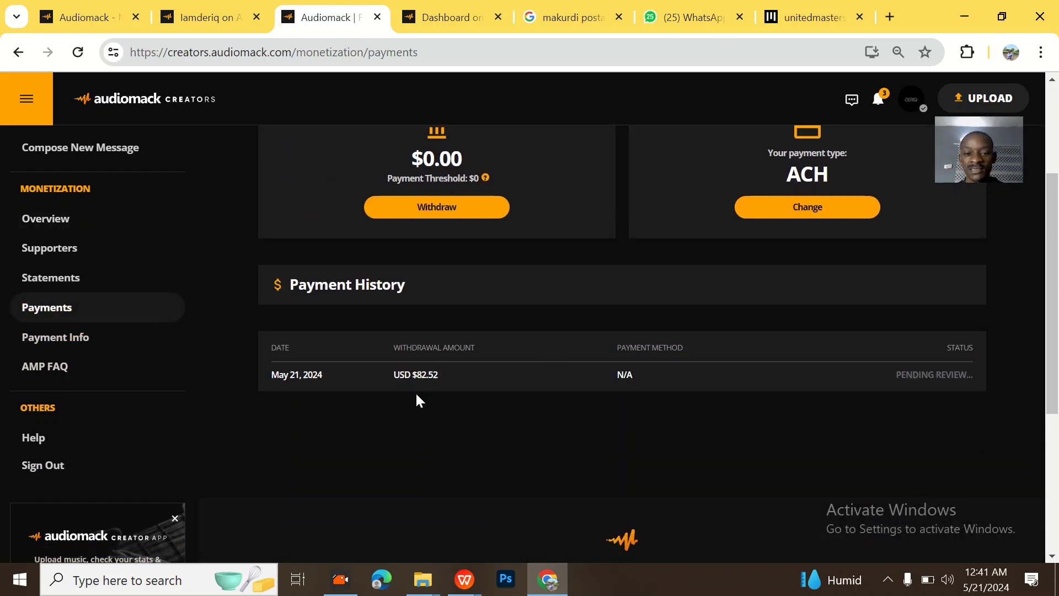
{"action": "left_click_drag", "start_coordinate": [285, 393], "coordinate": [475, 397]}
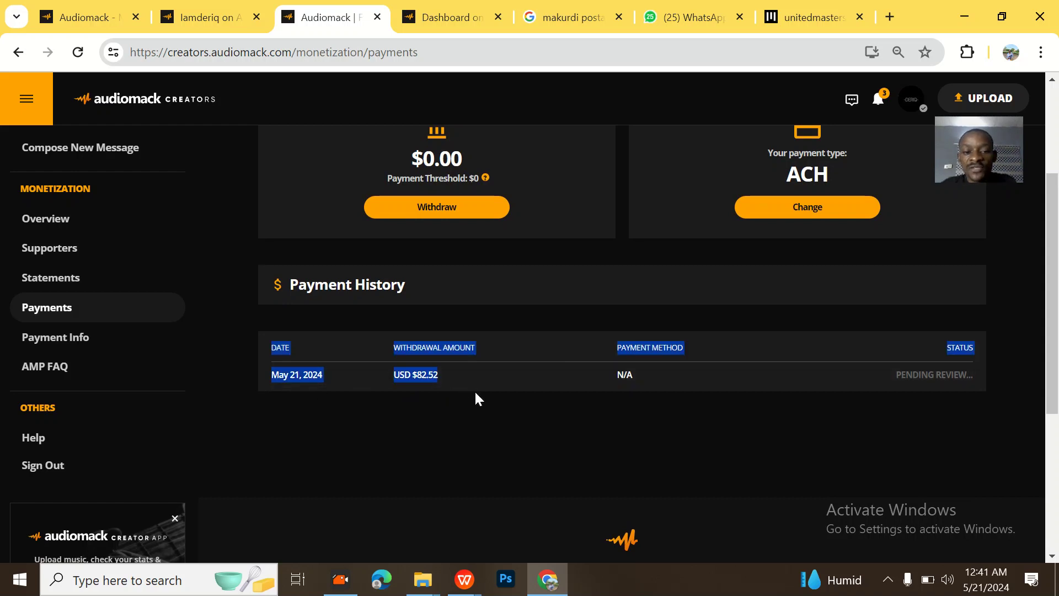
{"action": "left_click", "coordinate": [417, 408]}
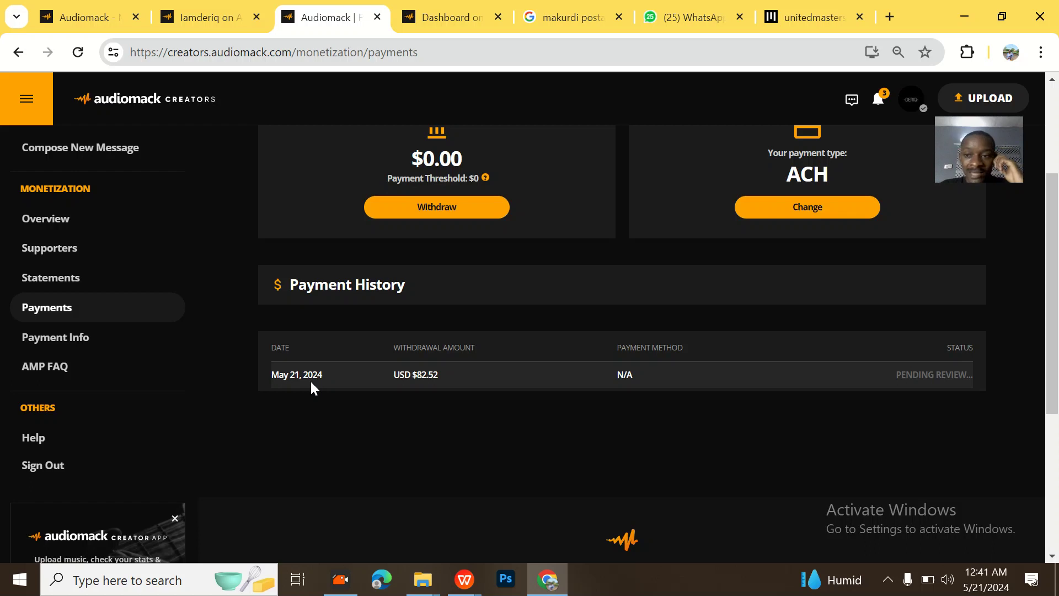
Step: Switch to WhatsApp Web and find the payment info screenshot in the chat ending with "It worked boss"
{"action": "left_click", "coordinate": [687, 17]}
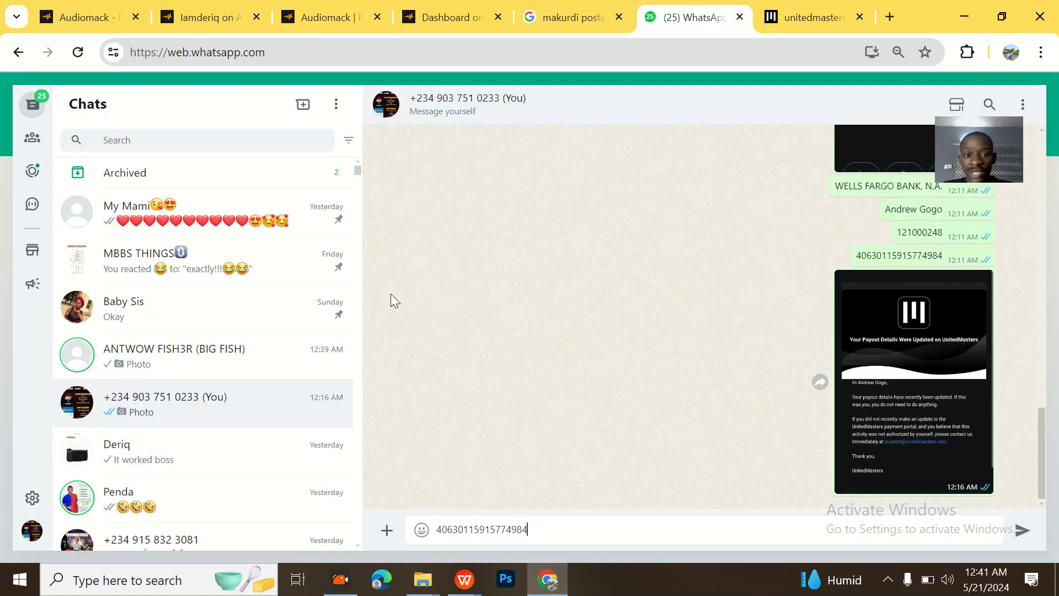
{"action": "scroll", "coordinate": [204, 391], "scroll_direction": "down", "scroll_amount": 2}
{"action": "left_click", "coordinate": [267, 371]}
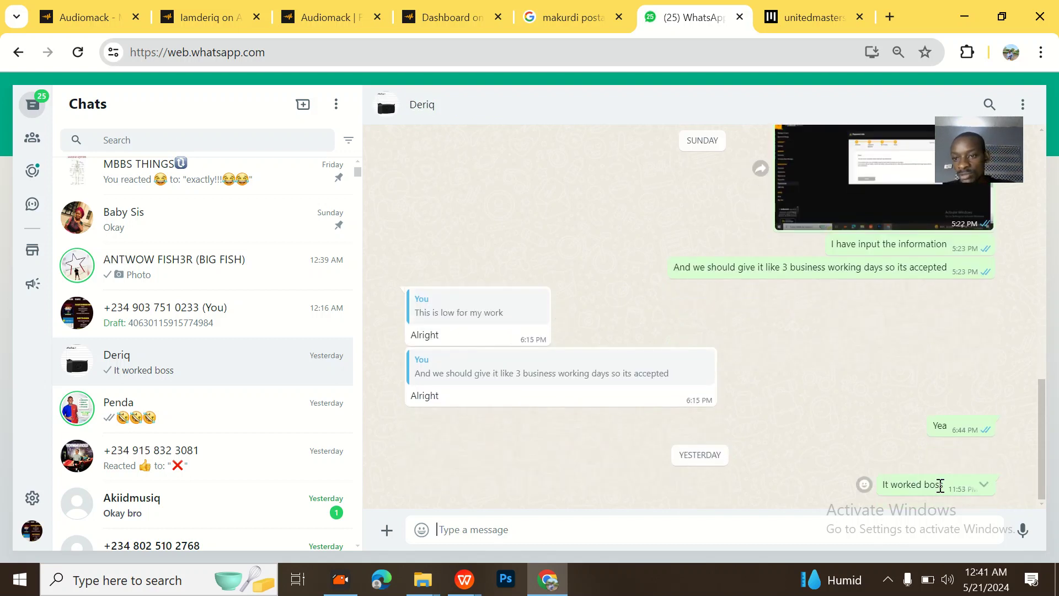
{"action": "scroll", "coordinate": [861, 276], "scroll_direction": "up", "scroll_amount": 2}
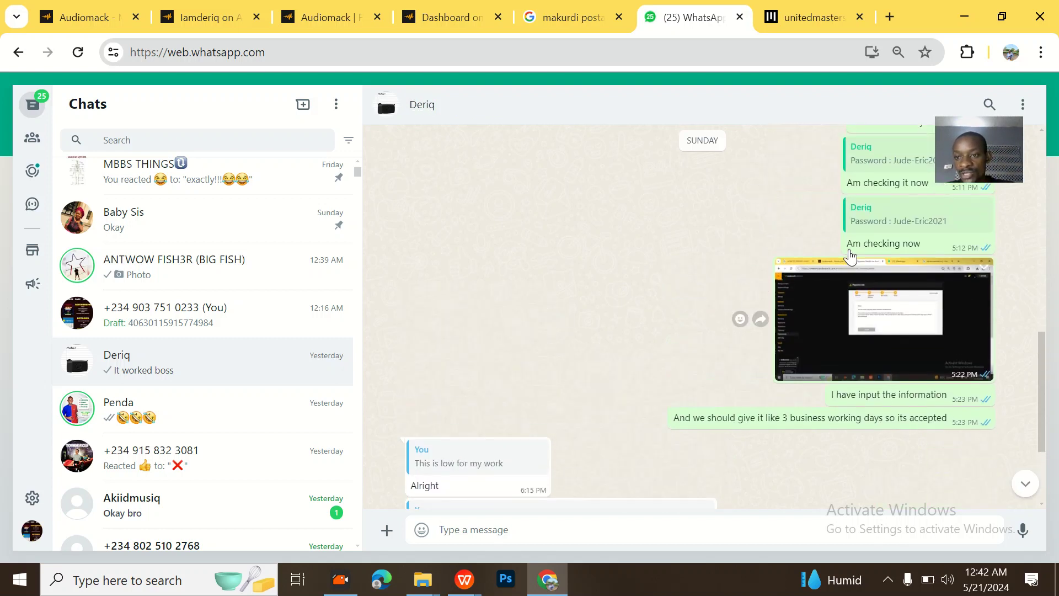
{"action": "scroll", "coordinate": [851, 256], "scroll_direction": "down", "scroll_amount": 1}
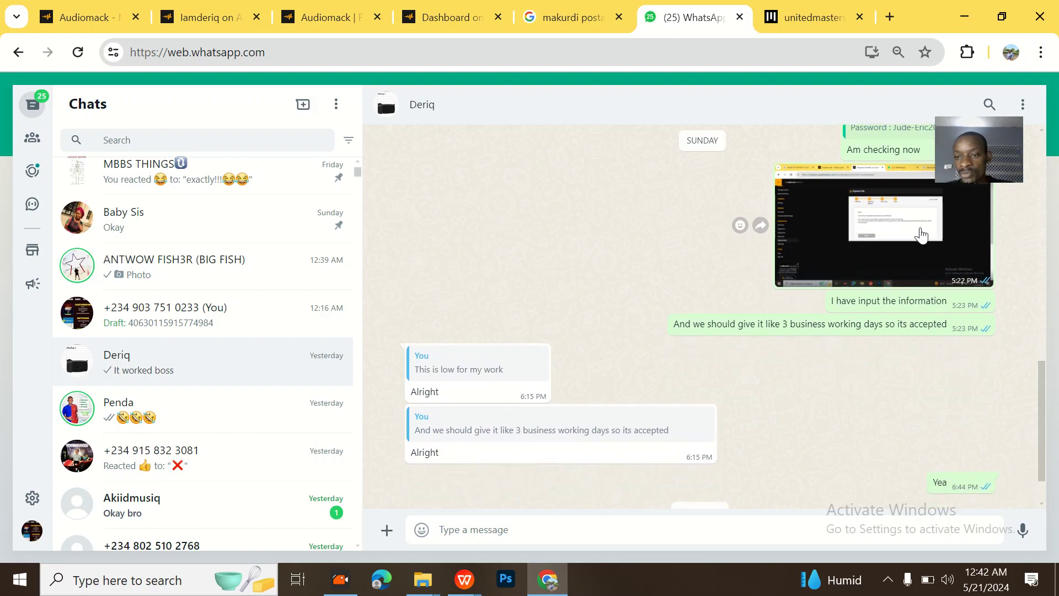
Step: View the payment info screenshot enlarged to read its completion message, and close it
{"action": "left_click", "coordinate": [898, 230]}
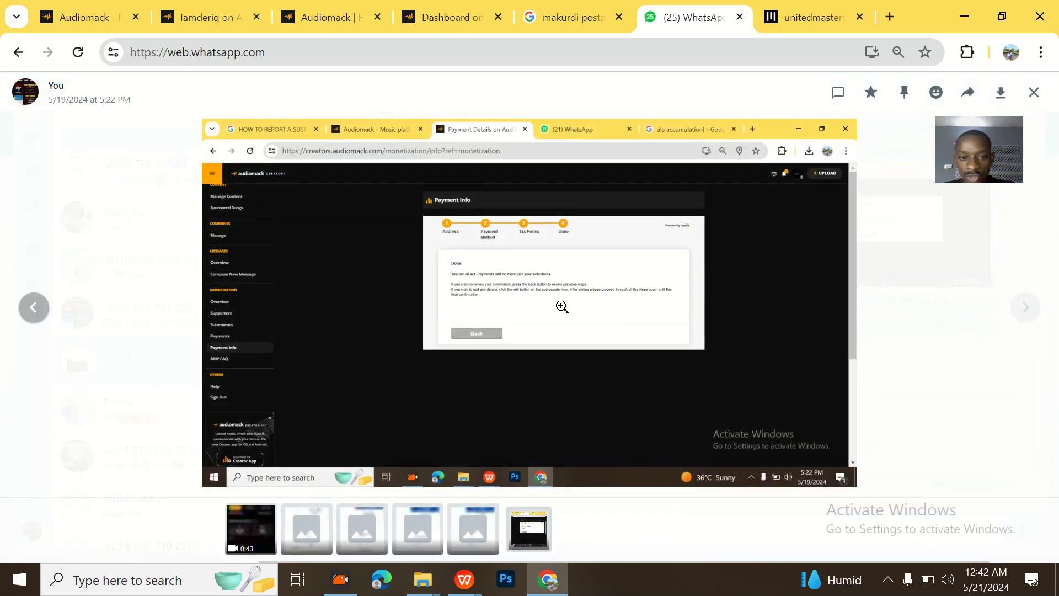
{"action": "left_click", "coordinate": [499, 279]}
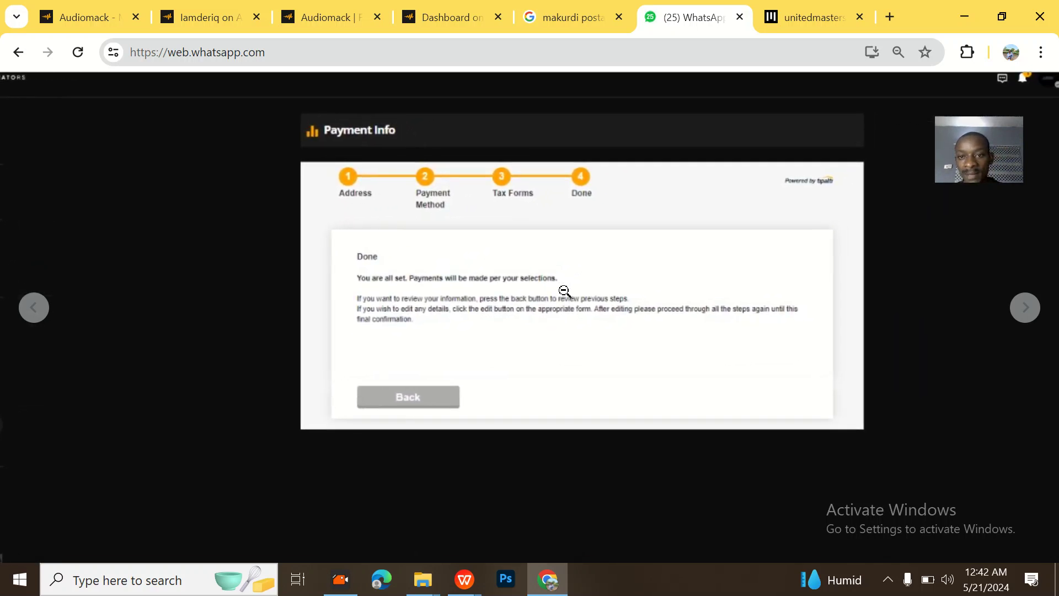
{"action": "left_click", "coordinate": [565, 291]}
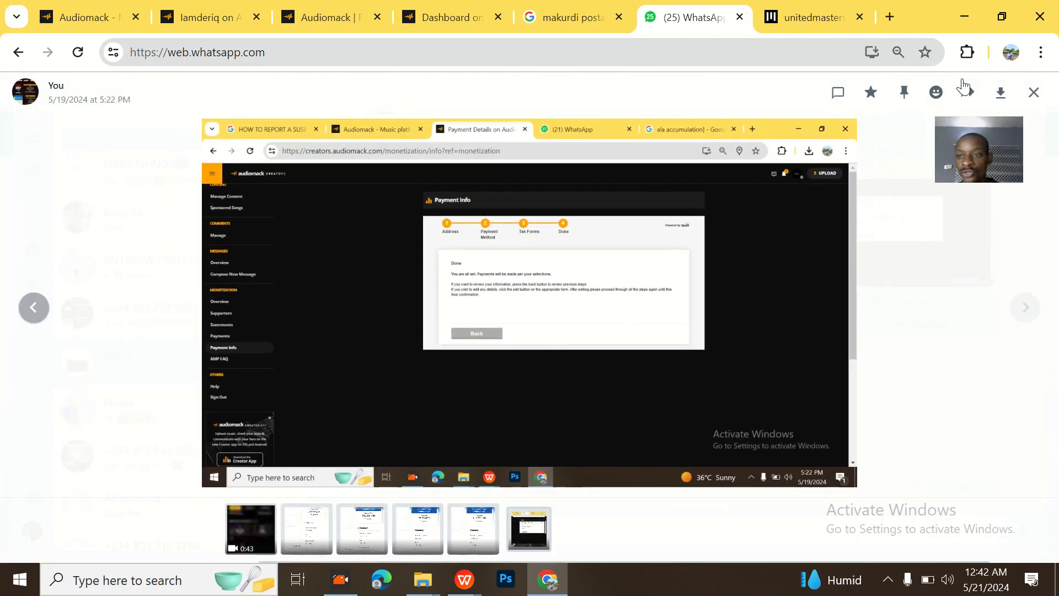
{"action": "left_click", "coordinate": [1034, 92]}
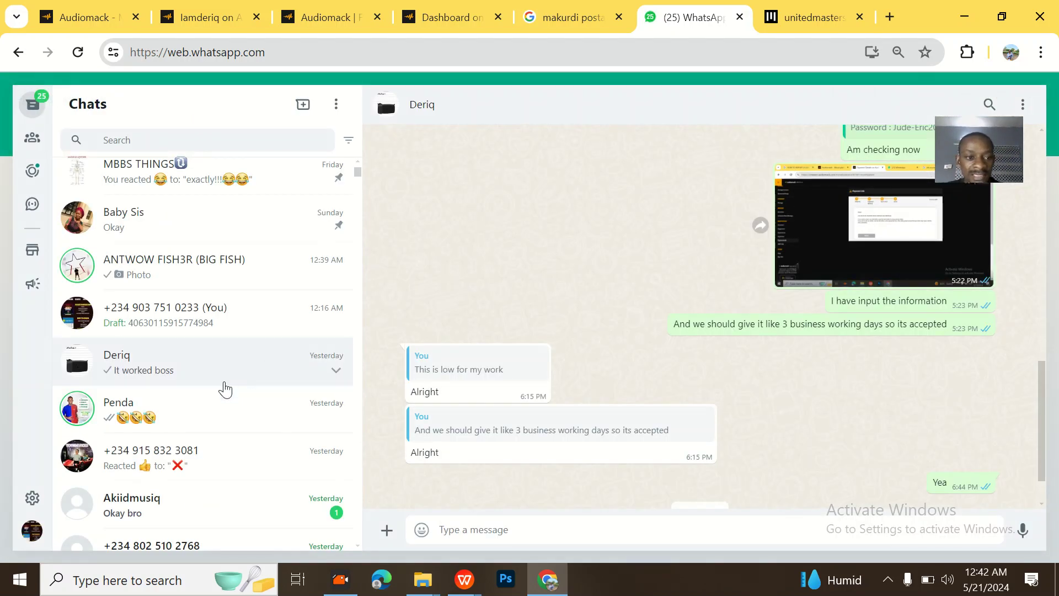
Step: Open the message-yourself chat and enlarge the screenshot of the Audiomack email about changed contact or payment details
{"action": "scroll", "coordinate": [296, 317], "scroll_direction": "down", "scroll_amount": 1}
{"action": "left_click", "coordinate": [296, 316]}
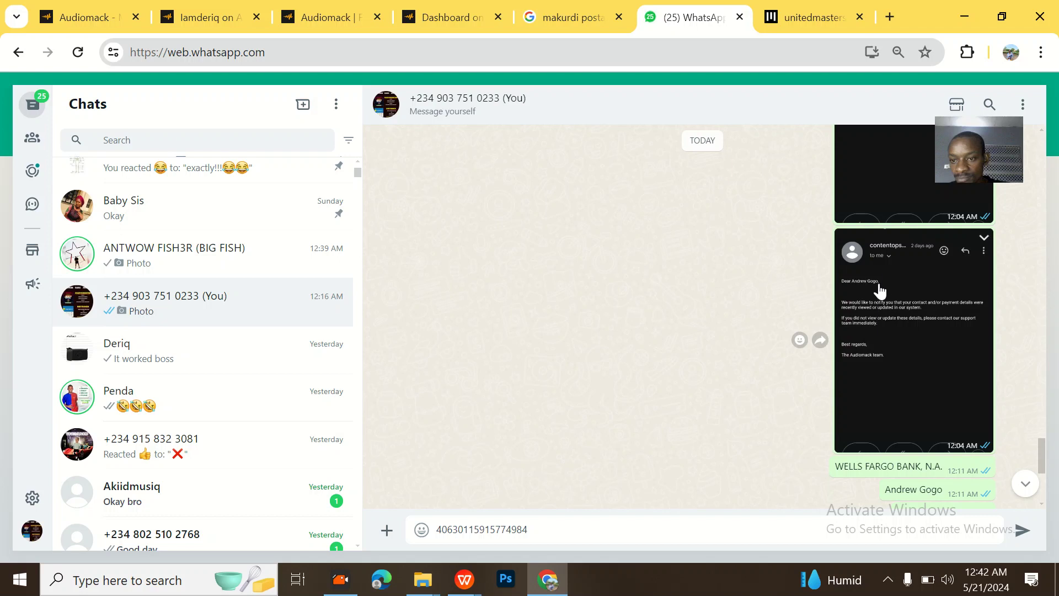
{"action": "left_click", "coordinate": [884, 286]}
{"action": "left_click", "coordinate": [551, 283]}
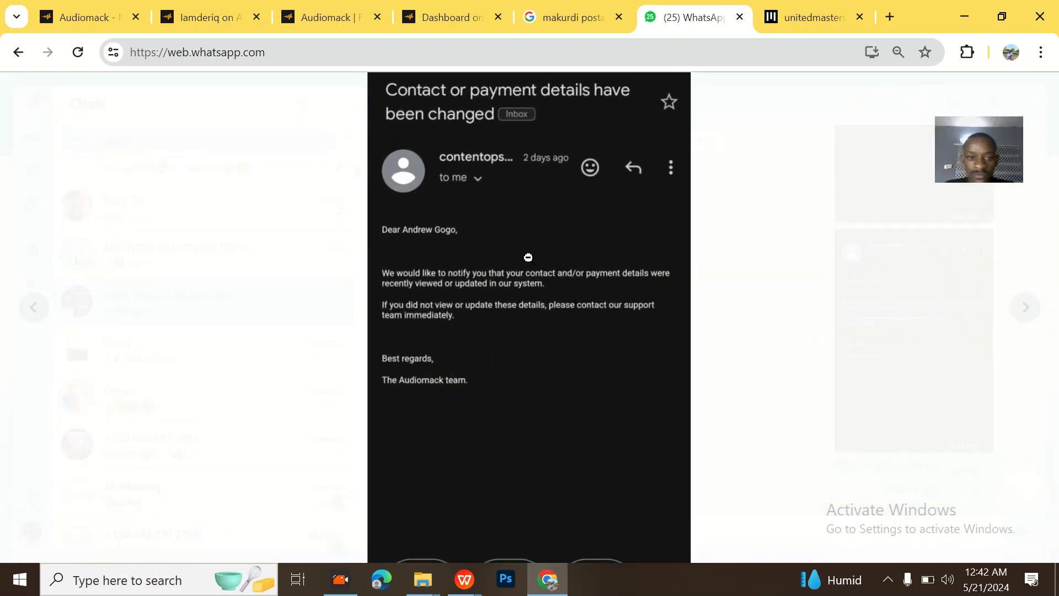